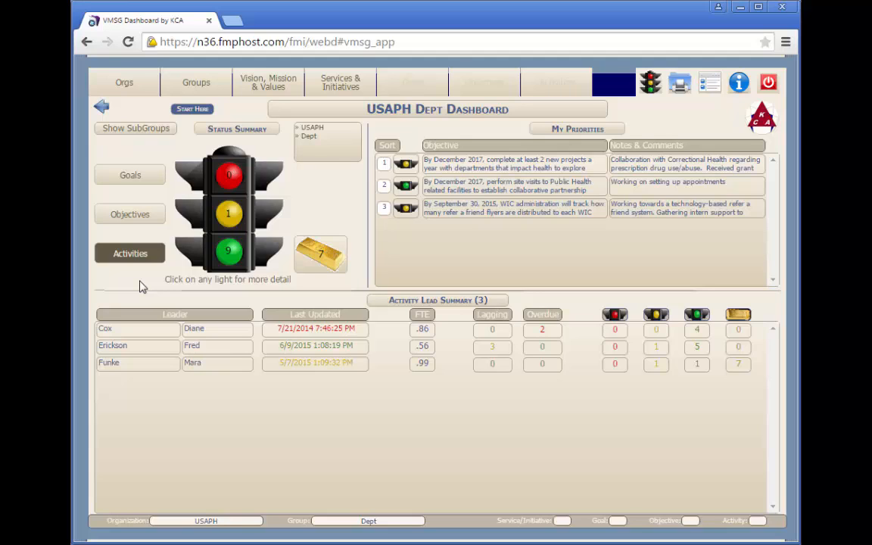
- Drill into the green-status activities, view the PHAB demo and Behavioral Health meetings details, and return
{"action": "left_click", "coordinate": [231, 259]}
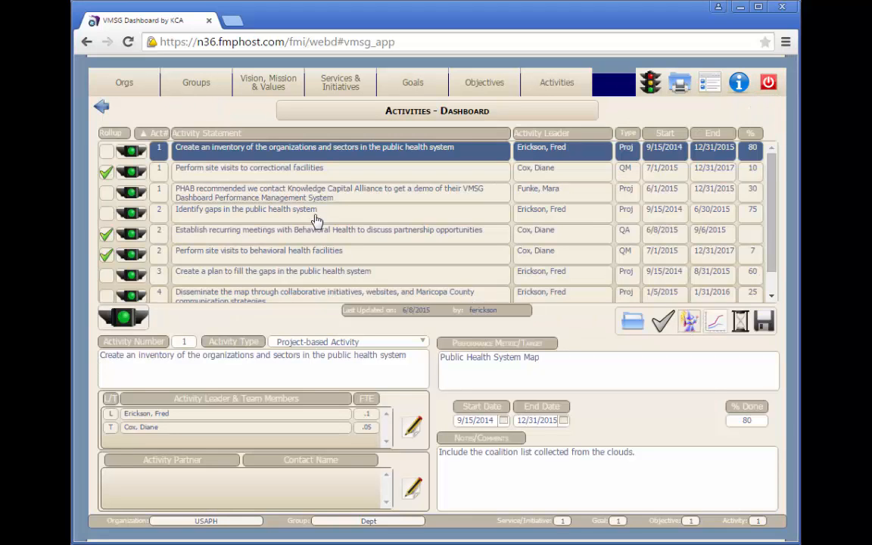
{"action": "left_click", "coordinate": [312, 197]}
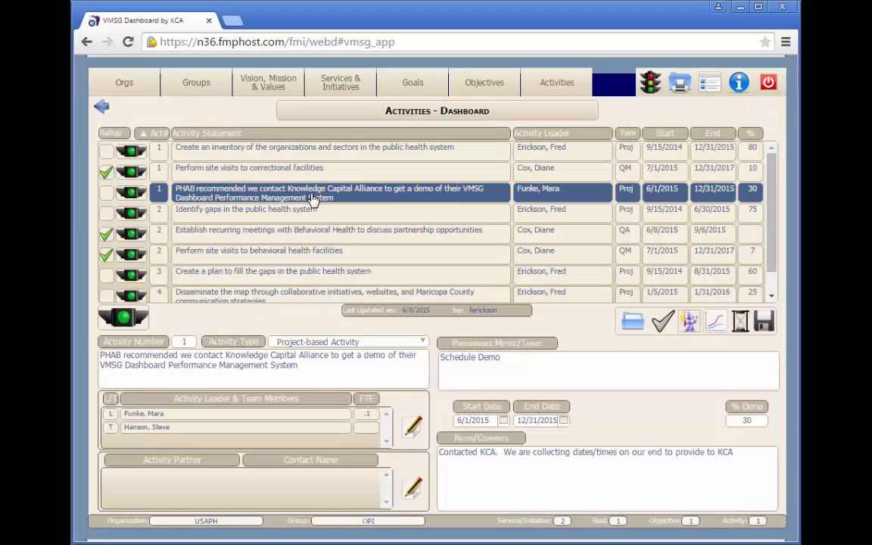
{"action": "left_click", "coordinate": [310, 233]}
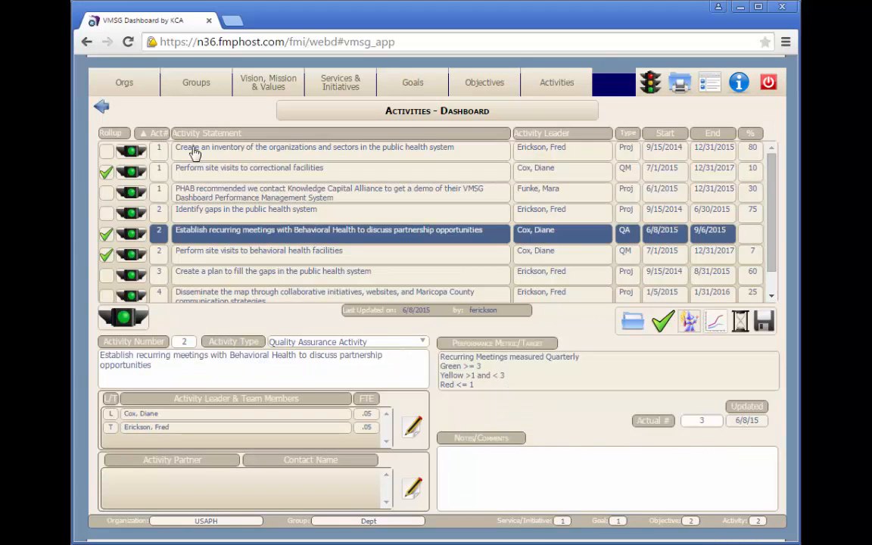
{"action": "left_click", "coordinate": [103, 108]}
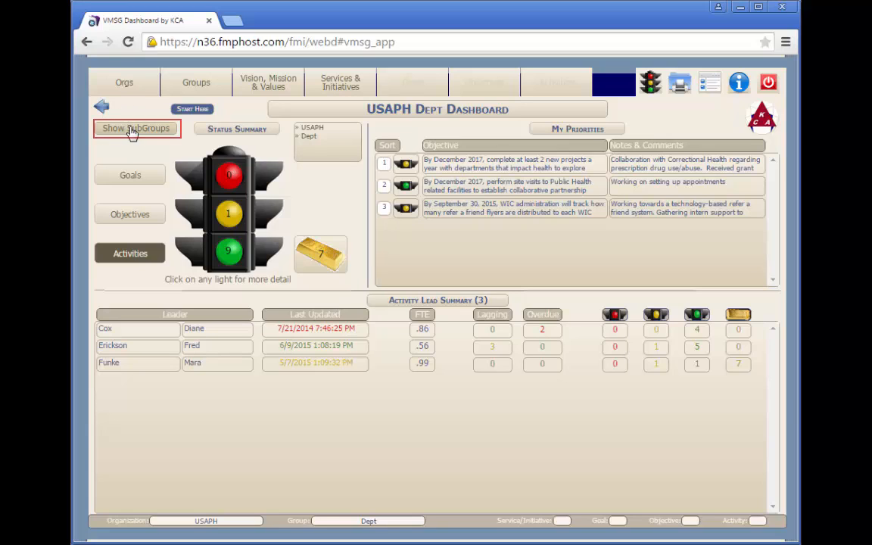
- Toggle subgroups into the dashboard totals and back out again
{"action": "left_click", "coordinate": [132, 130]}
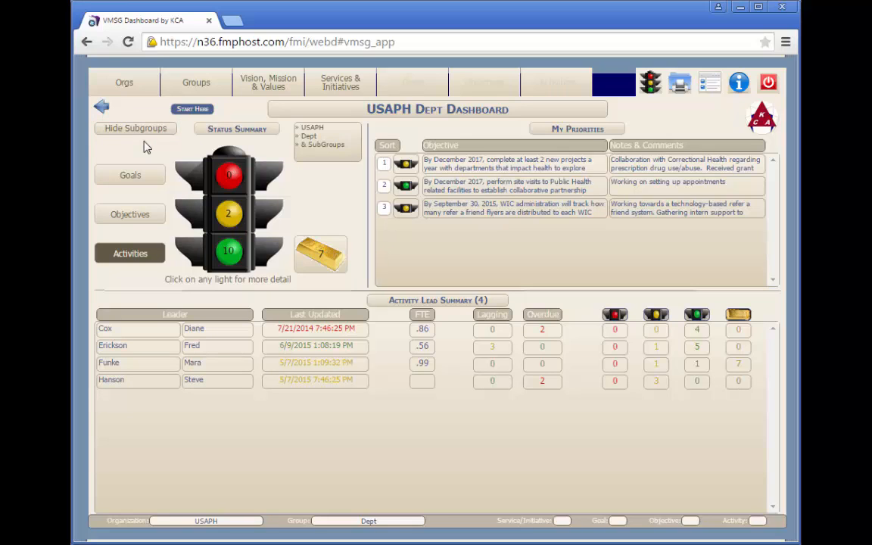
{"action": "left_click", "coordinate": [136, 129]}
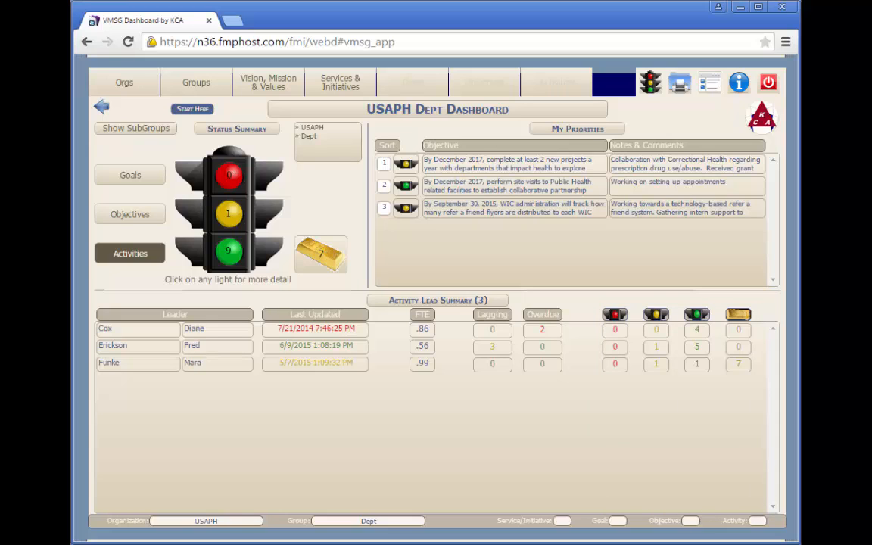
- Drill into the second activity leader's activities, view the gap-filling plan, and return to the dashboard
{"action": "left_click", "coordinate": [493, 348]}
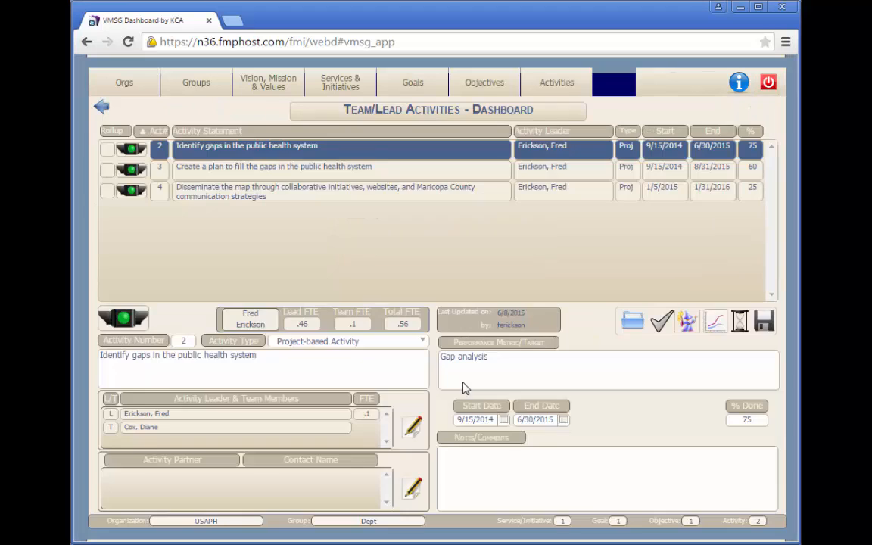
{"action": "left_click", "coordinate": [382, 171]}
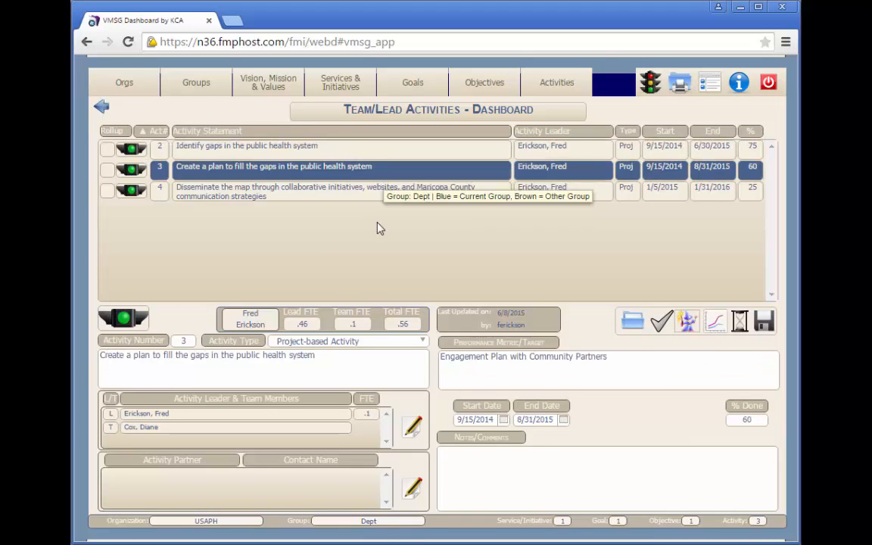
{"action": "left_click", "coordinate": [102, 107]}
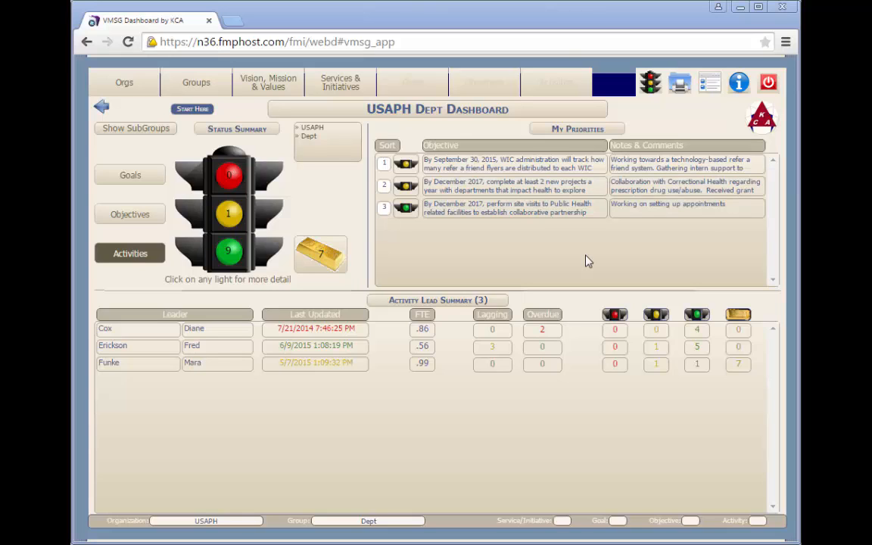
- Review the two-new-projects objective in Objective Selection & Management and return to the dashboard
{"action": "left_click", "coordinate": [536, 191]}
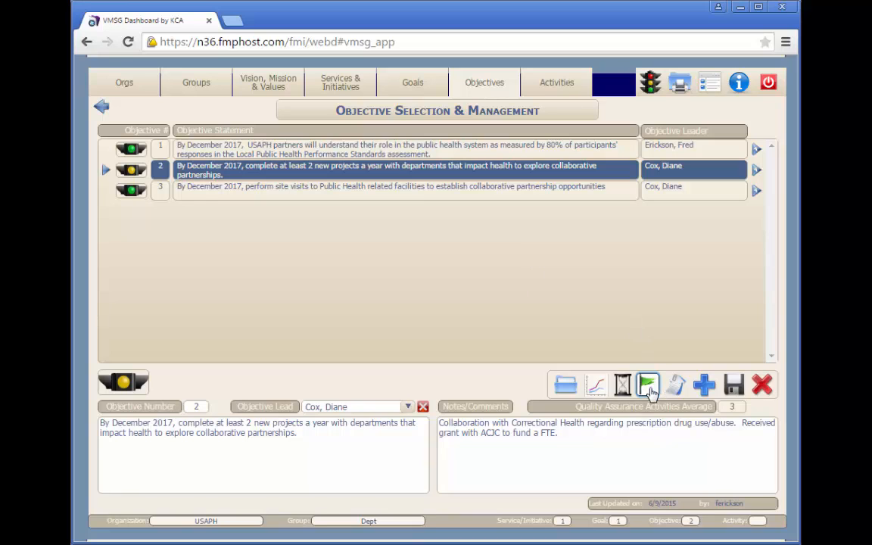
{"action": "left_click", "coordinate": [102, 109]}
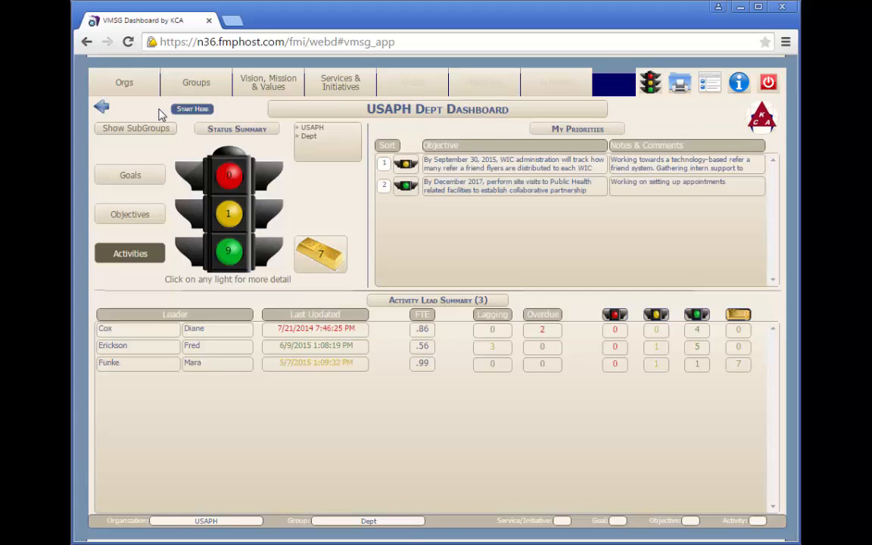